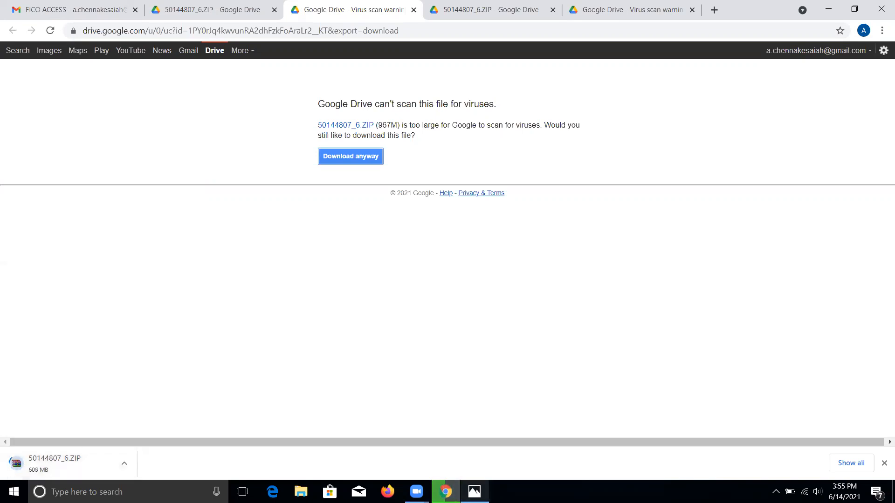
Download 50144807_6.ZIP (967M) anyway, past Drive's virus-scan warning
{"action": "left_click", "coordinate": [474, 491]}
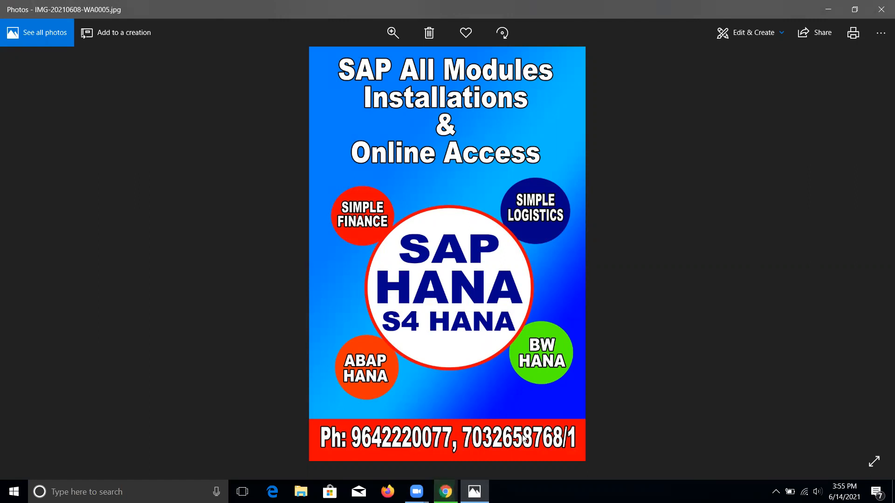
{"action": "left_click", "coordinate": [480, 489]}
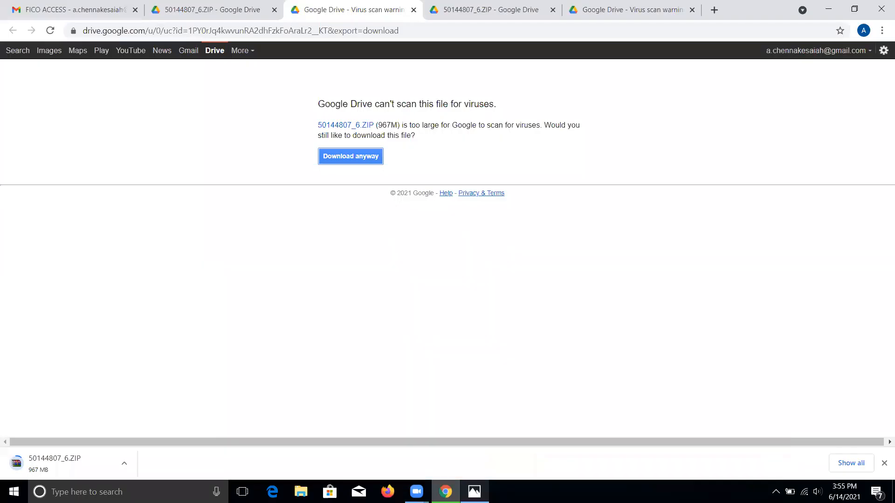
Open 50144807_6.ZIP in WinRAR, browse to PRES1\GUI\WINDOWS\Win32, and maximize the window
{"action": "left_click", "coordinate": [47, 466]}
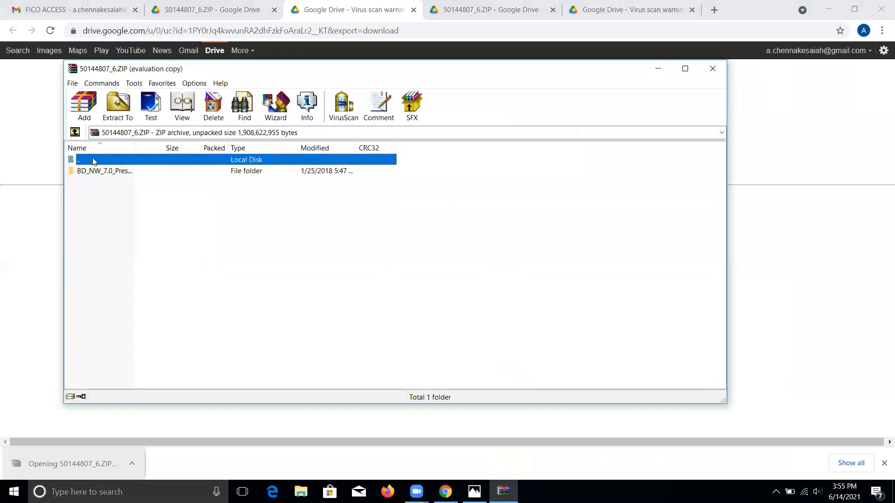
{"action": "left_click", "coordinate": [95, 173]}
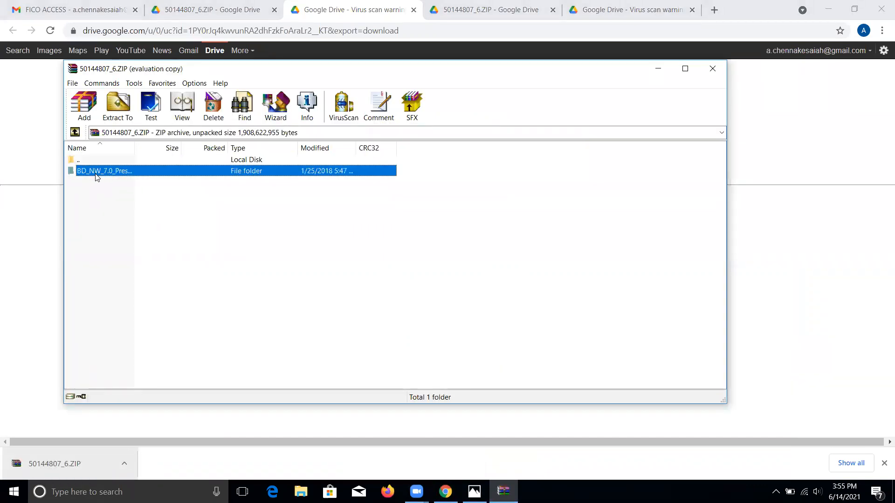
{"action": "double_click", "coordinate": [96, 172]}
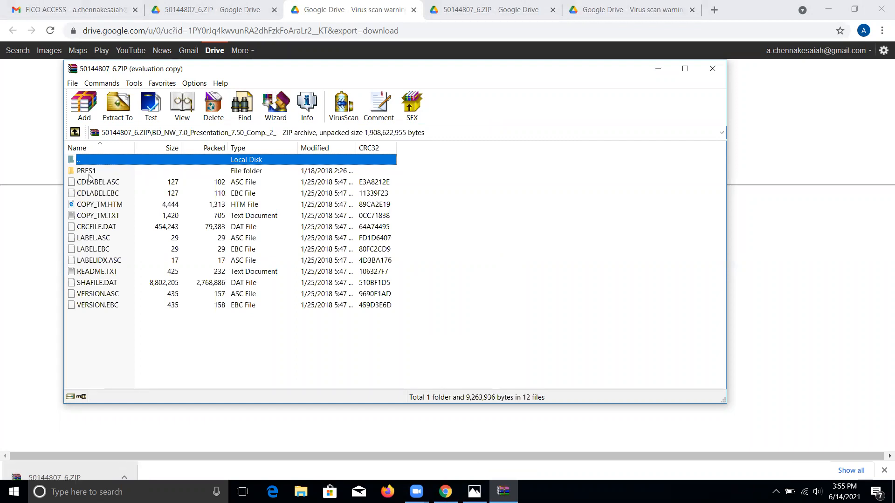
{"action": "double_click", "coordinate": [88, 173]}
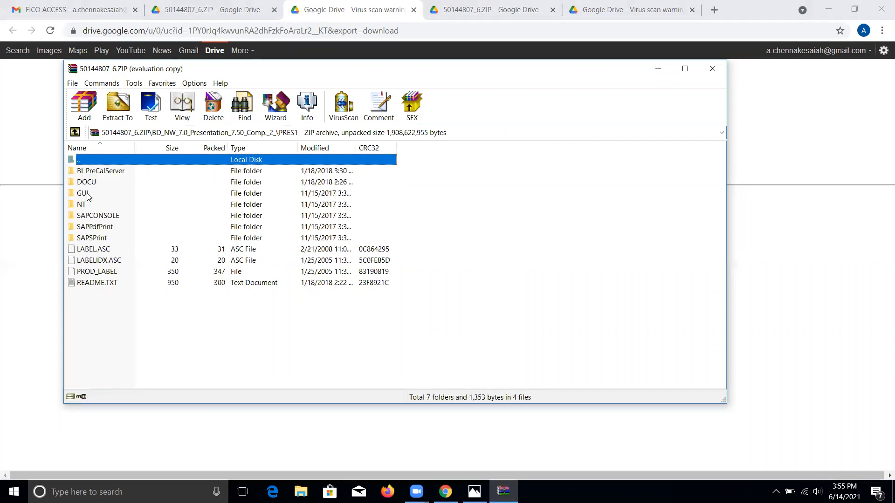
{"action": "double_click", "coordinate": [83, 193]}
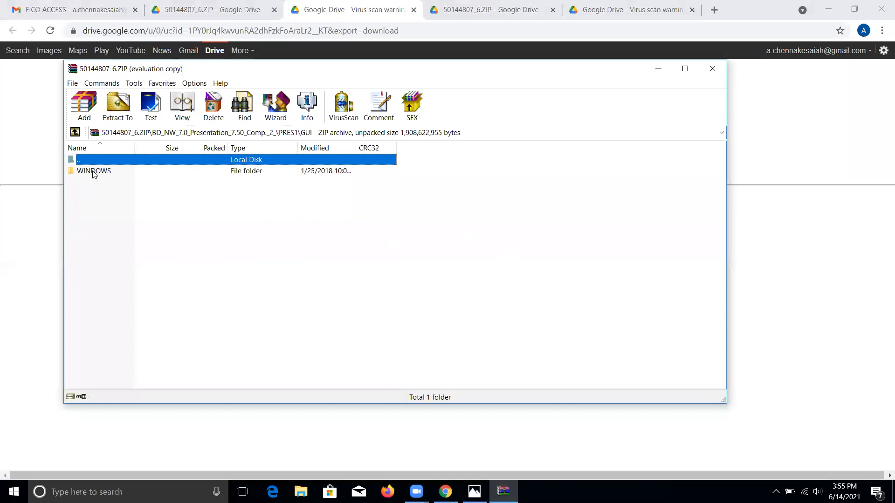
{"action": "double_click", "coordinate": [94, 172]}
{"action": "double_click", "coordinate": [93, 172]}
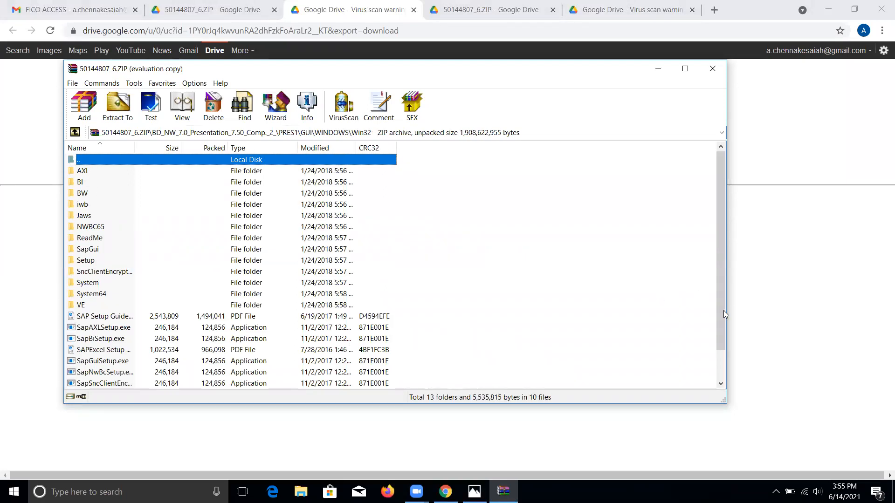
{"action": "left_click", "coordinate": [685, 69]}
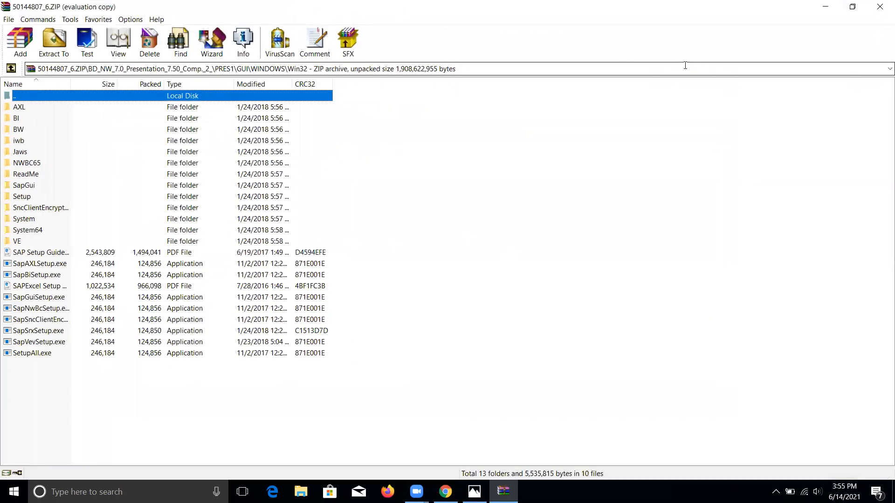
Run SetupAll.exe from the archive and minimize WinRAR while it extracts
{"action": "double_click", "coordinate": [26, 353]}
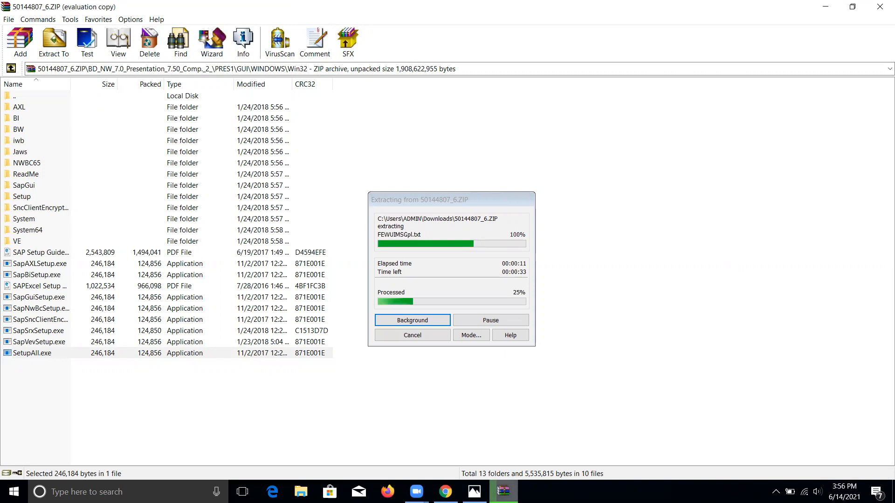
{"action": "mouse_move", "coordinate": [504, 492]}
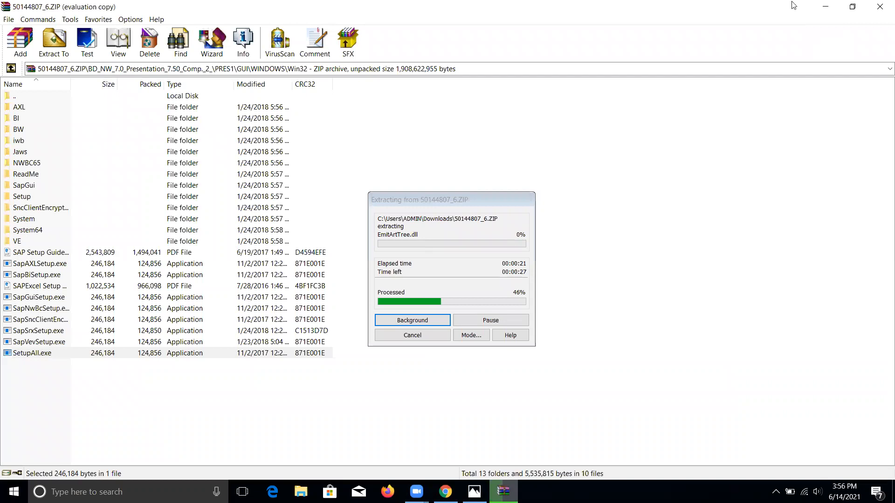
{"action": "left_click", "coordinate": [824, 8]}
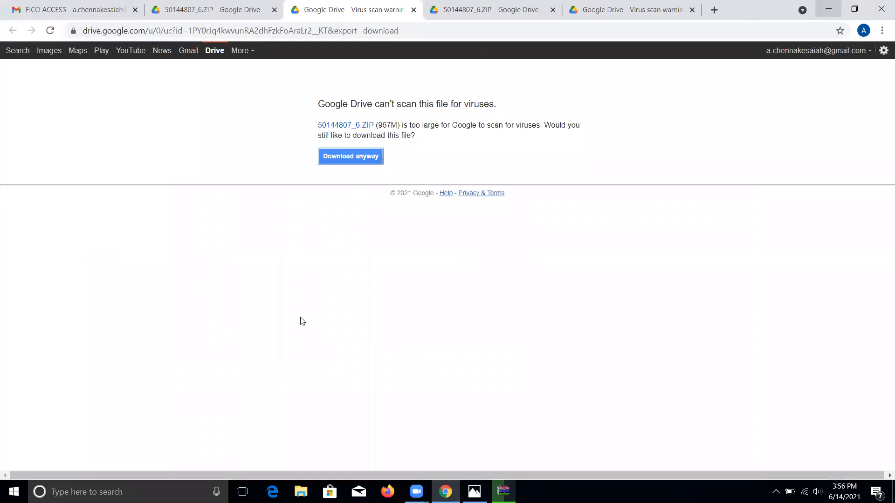
Show the FICO ACCESS email tab, then move past the SAP Front End Installer welcome page
{"action": "key", "text": "ctrl+1"}
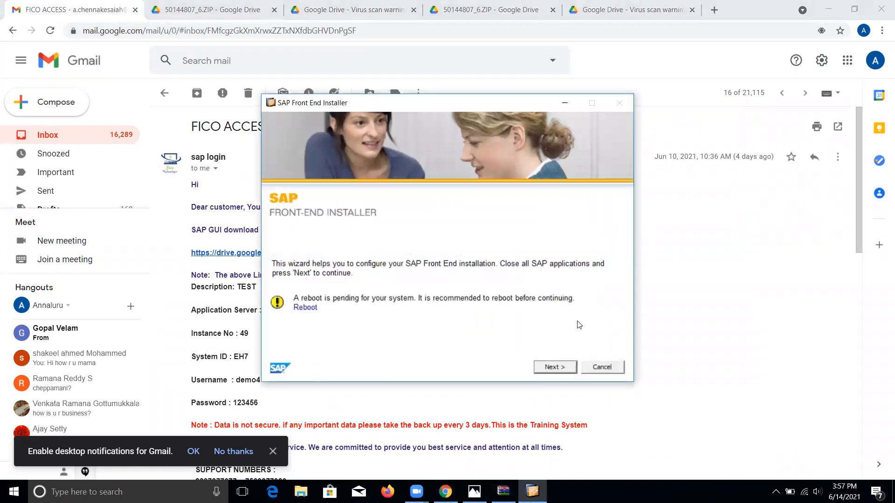
{"action": "left_click", "coordinate": [546, 369]}
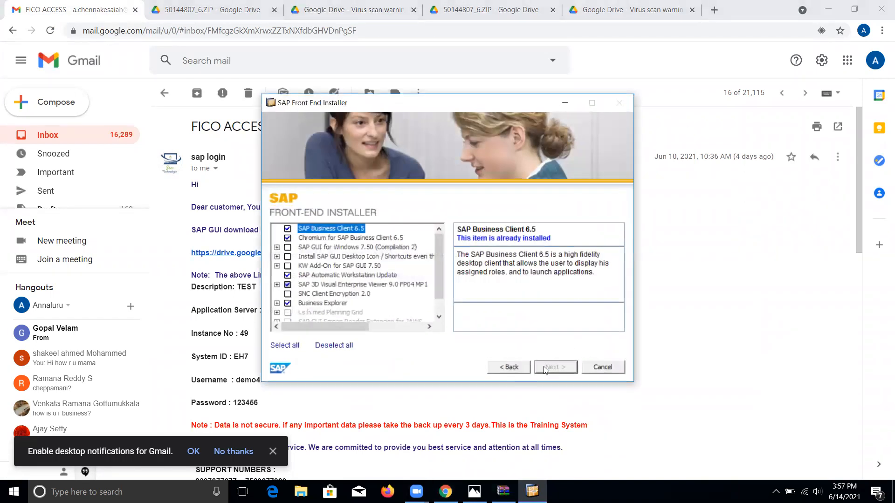
Select all components and install into the default C:\Program Files (x86)\SAP\FrontEnd folder
{"action": "left_click", "coordinate": [284, 348]}
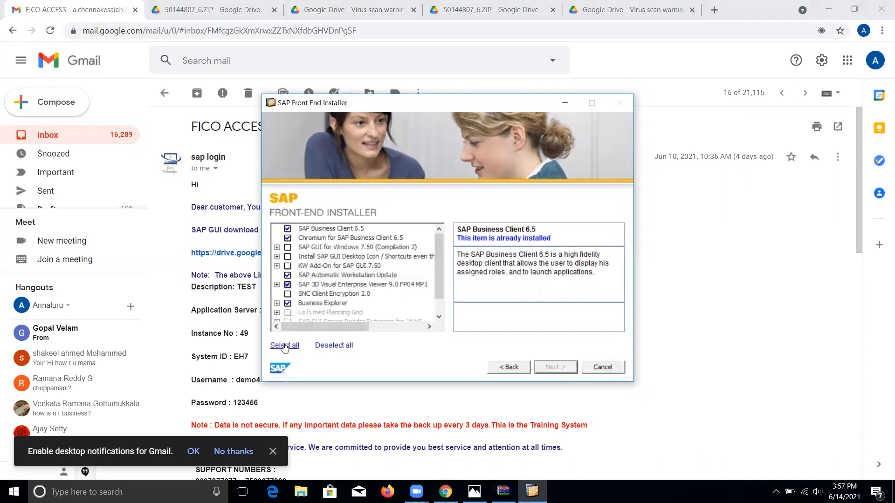
{"action": "left_click", "coordinate": [555, 368]}
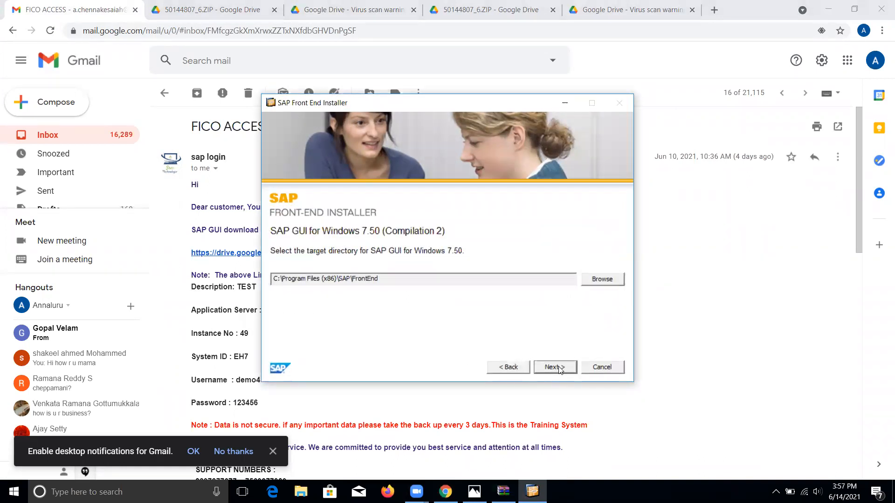
{"action": "left_click", "coordinate": [559, 368]}
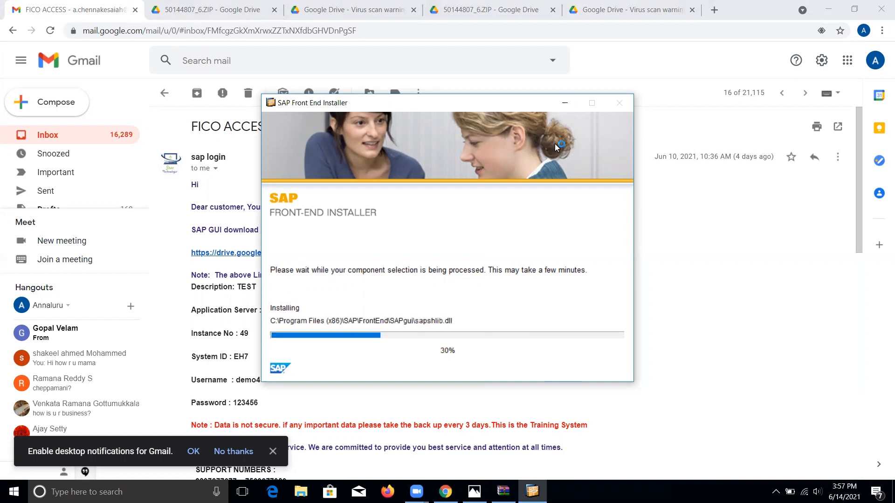
{"action": "left_click", "coordinate": [564, 104]}
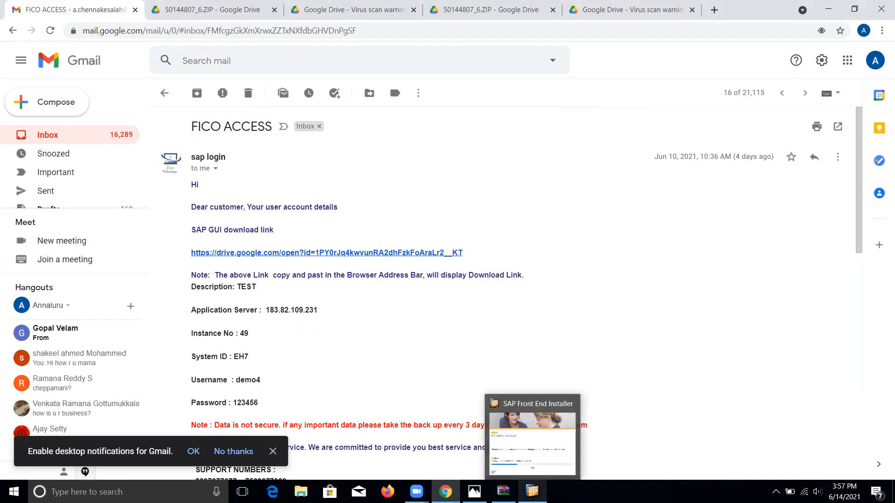
Bring the installer back and minimize Chrome until installation completes with the reboot notice
{"action": "left_click", "coordinate": [531, 492]}
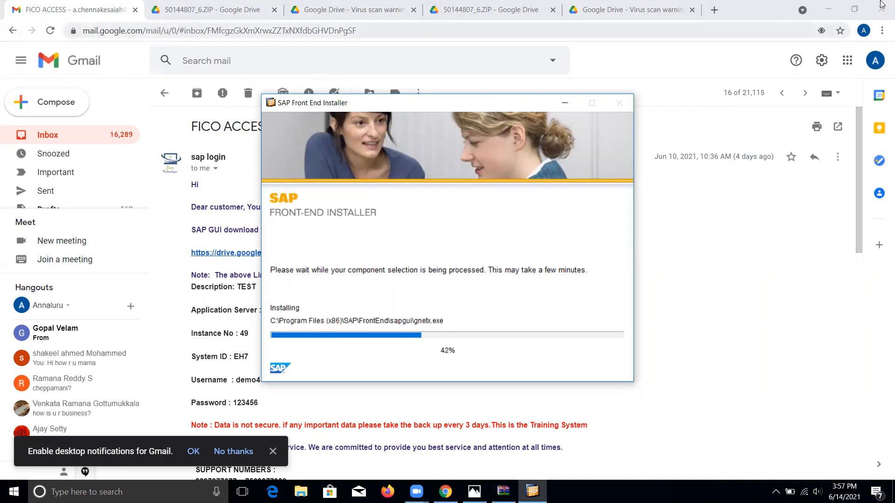
{"action": "left_click", "coordinate": [831, 13]}
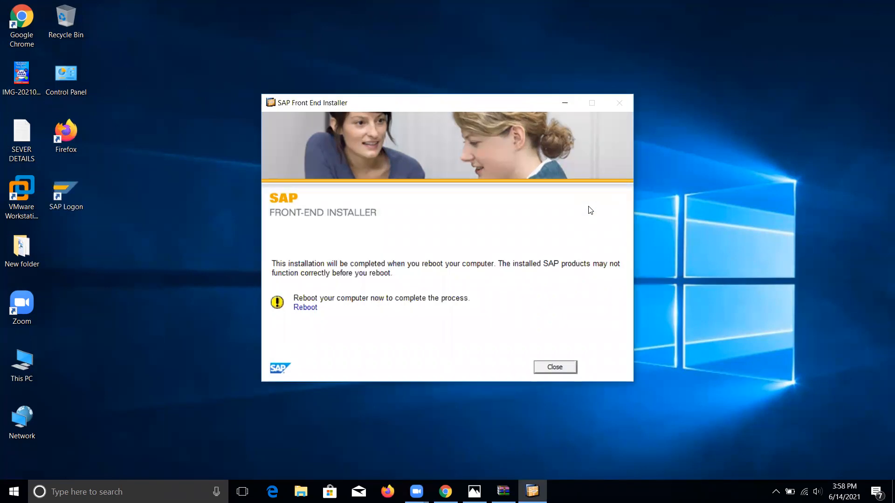
Close the finished installer and open SAP Logon from its desktop icon
{"action": "left_click", "coordinate": [560, 368]}
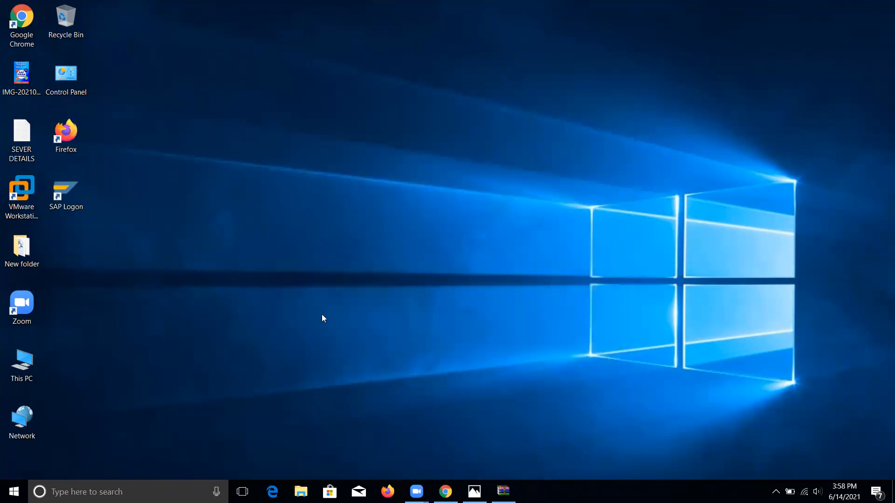
{"action": "right_click", "coordinate": [67, 196]}
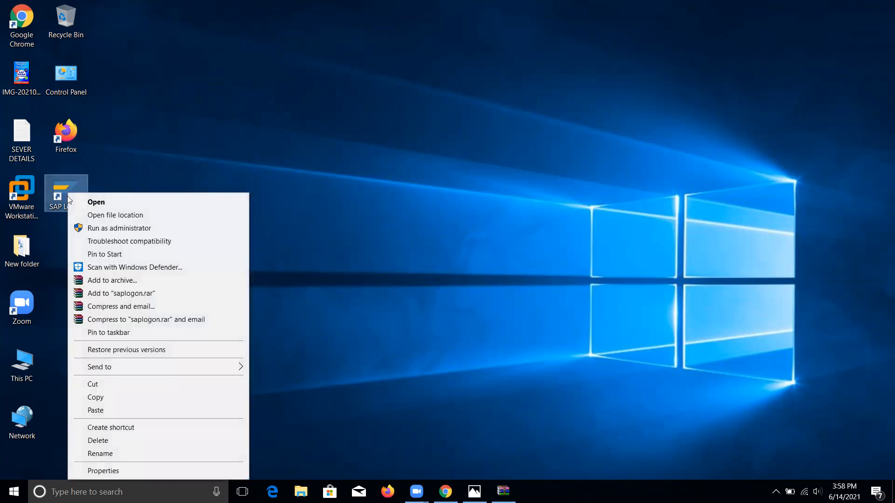
{"action": "left_click", "coordinate": [100, 203]}
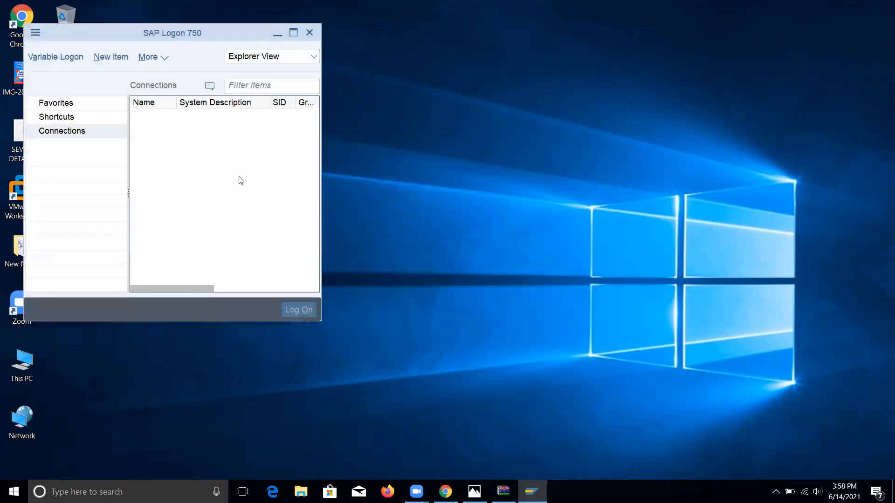
Maximize SAP Logon, begin a User Specified System entry, and bring up the FICO ACCESS email
{"action": "left_click", "coordinate": [294, 33]}
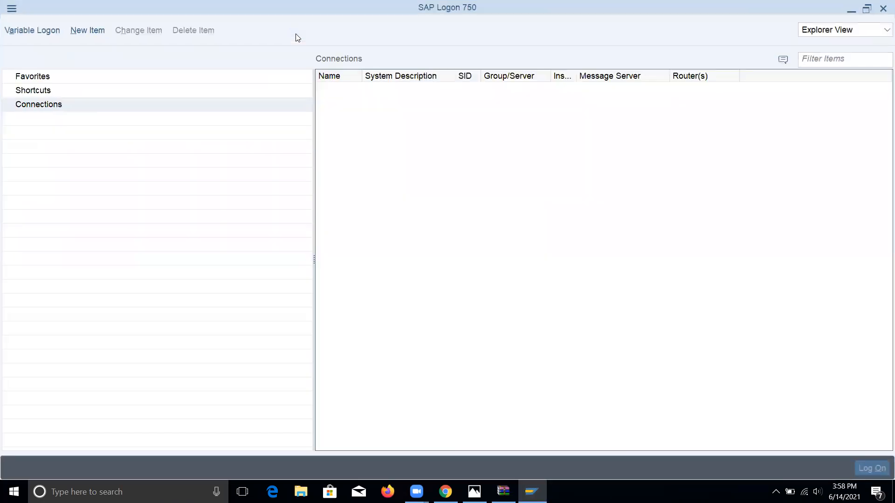
{"action": "left_click", "coordinate": [83, 30]}
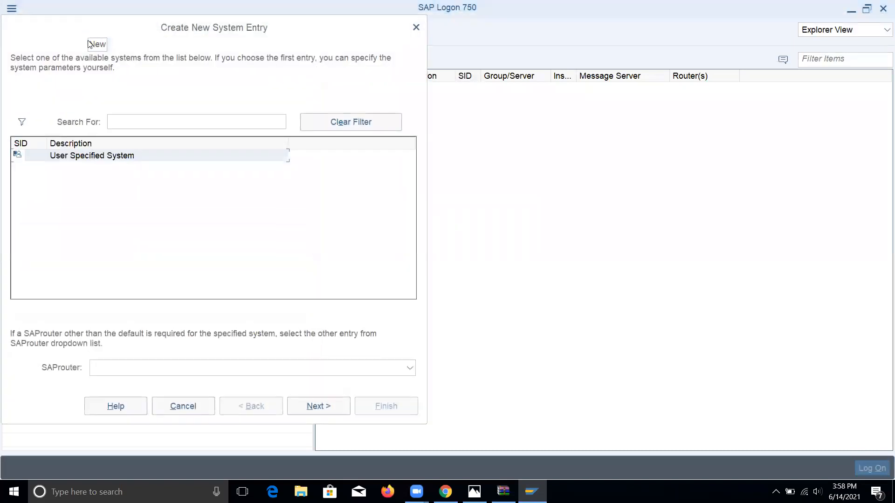
{"action": "left_click", "coordinate": [311, 407]}
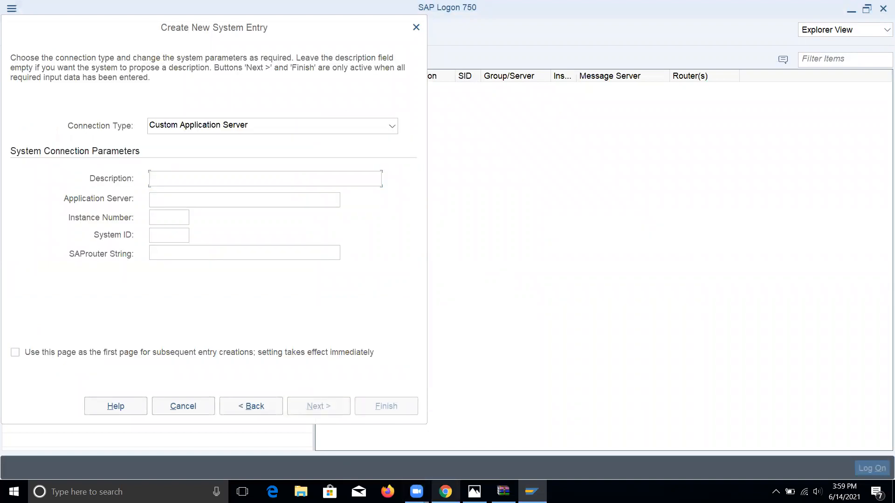
{"action": "mouse_move", "coordinate": [445, 492]}
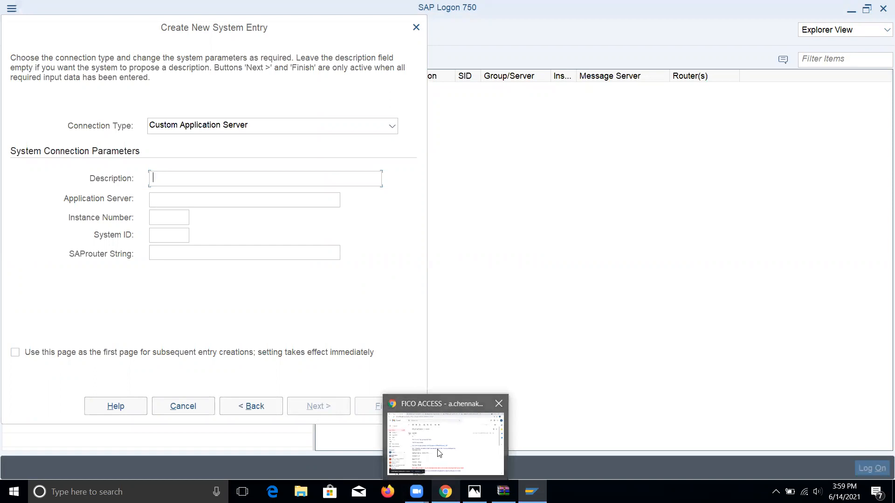
{"action": "left_click", "coordinate": [450, 437]}
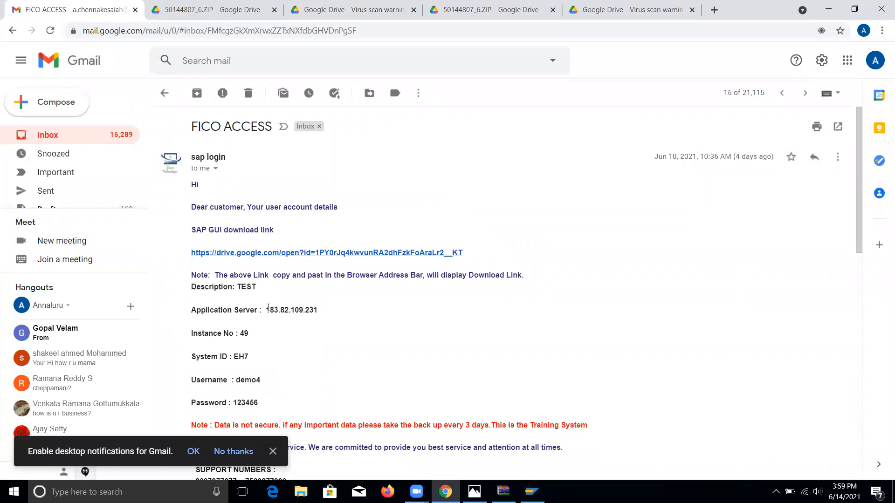
Copy server IP 183.82.109.231 from the email and paste it into Application Server
{"action": "left_click_drag", "start_coordinate": [264, 309], "coordinate": [334, 316]}
{"action": "key", "text": "ctrl+c"}
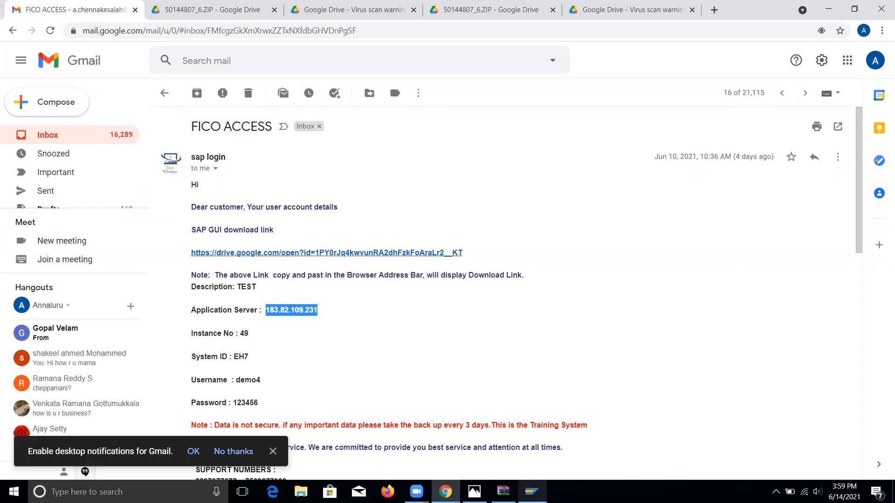
{"action": "left_click", "coordinate": [531, 491]}
{"action": "left_click", "coordinate": [164, 202]}
{"action": "key", "text": "ctrl+v"}
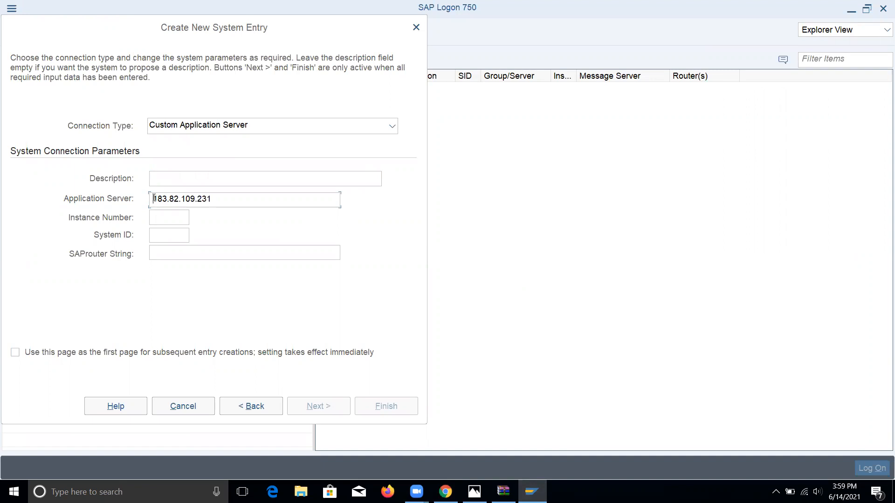
{"action": "left_click", "coordinate": [154, 198]}
Enter description TEST, instance number 49 and system ID EH7, then finish the entry
{"action": "left_click", "coordinate": [168, 180]}
{"action": "type", "text": "TEAT"}
{"action": "key", "text": "BackSpace"}
{"action": "key", "text": "BackSpace"}
{"action": "type", "text": "ST"}
{"action": "type", "text": "49"}
{"action": "type", "text": "EH7"}
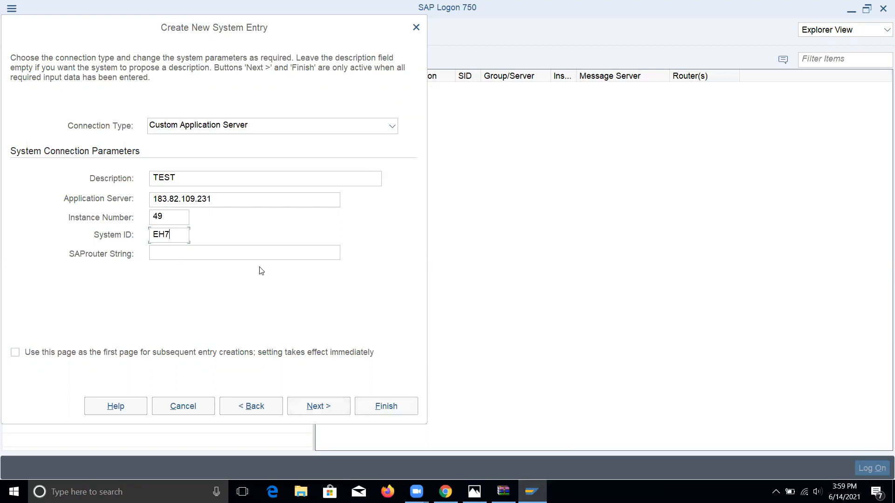
{"action": "left_click", "coordinate": [387, 408]}
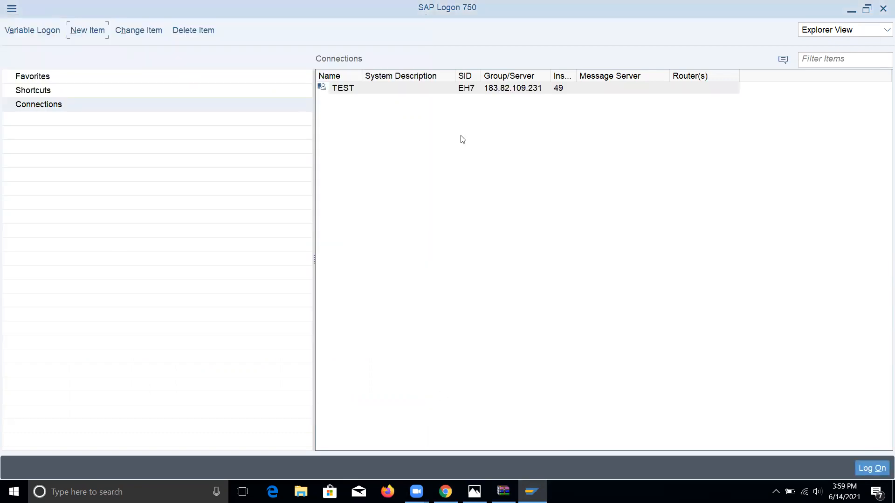
Log on with the saved TEST connection to reach the client 800 login screen
{"action": "left_click", "coordinate": [344, 93]}
{"action": "left_click", "coordinate": [871, 470]}
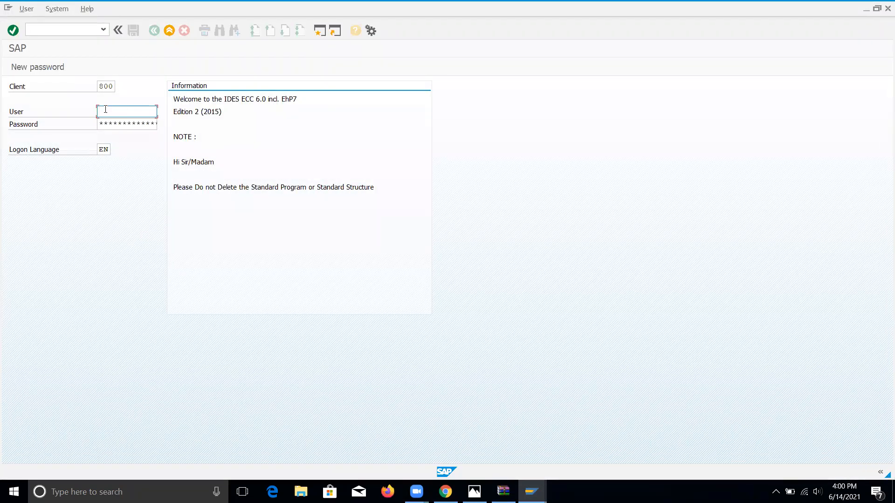
Submit the demo user's login for client 800; SAP answers 'User account not in validity date'
{"action": "type", "text": "de"}
{"action": "left_click", "coordinate": [124, 124]}
{"action": "left_click", "coordinate": [124, 124]}
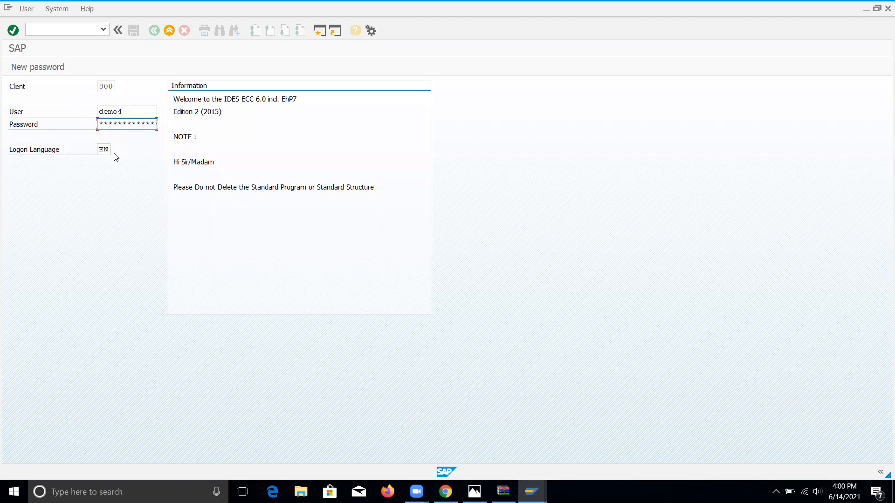
{"action": "key", "text": "Return"}
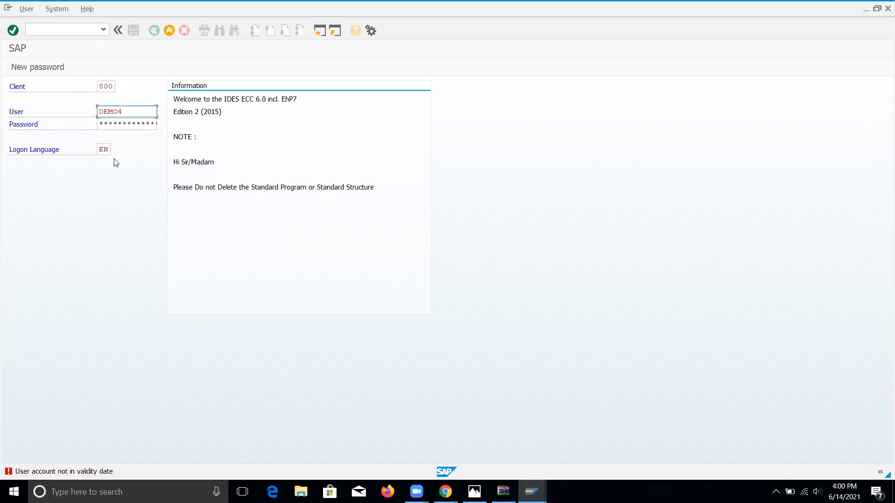
{"action": "left_click", "coordinate": [419, 23]}
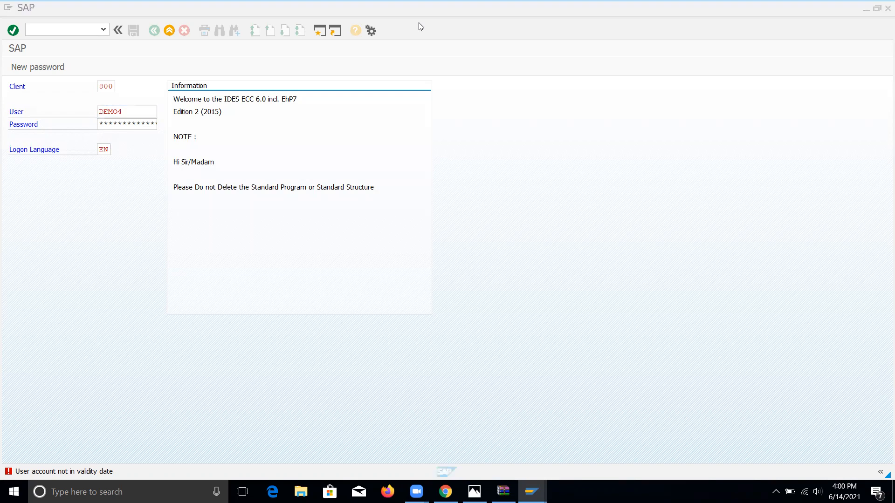